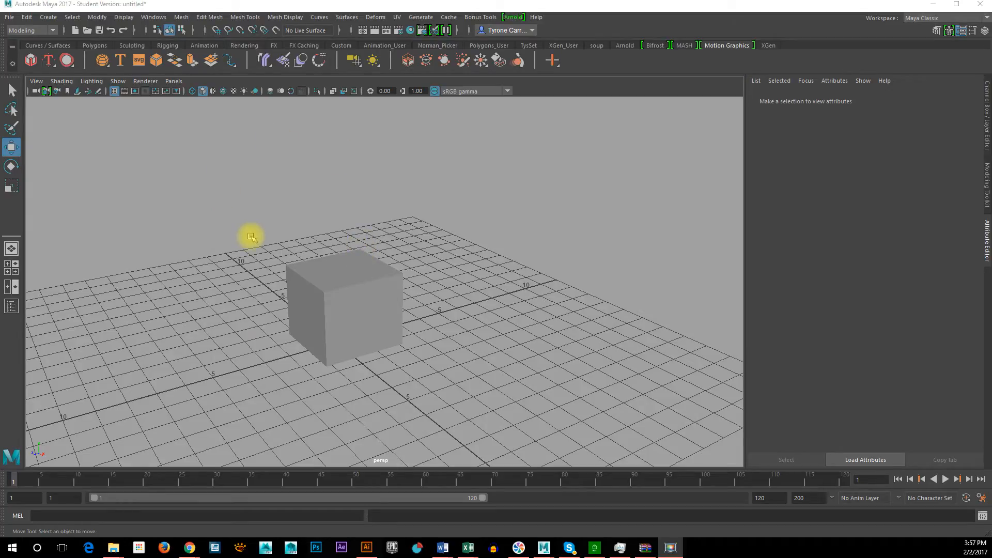
Step: Start a new project in the Project Window, enlarging the window to show all its location sections
left_click(10, 17)
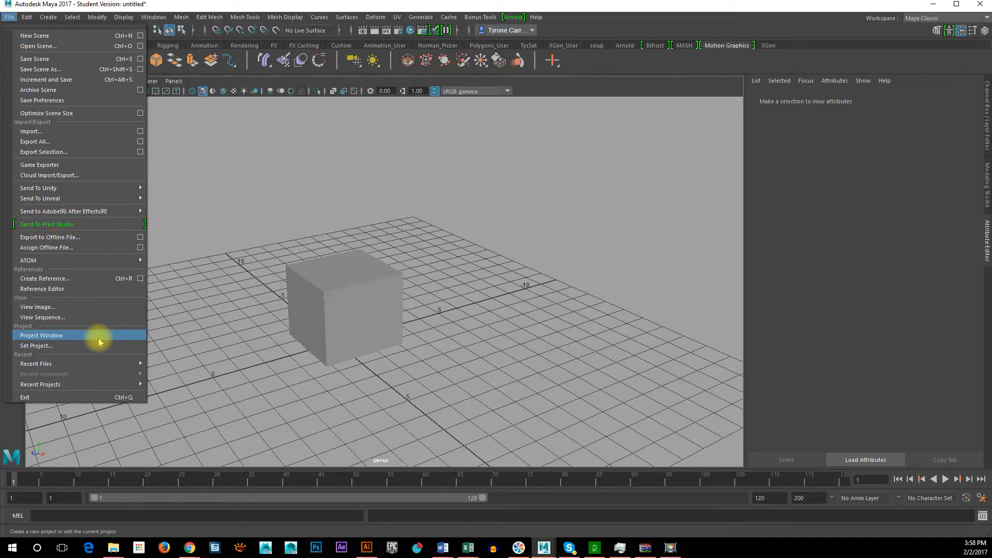
left_click(64, 336)
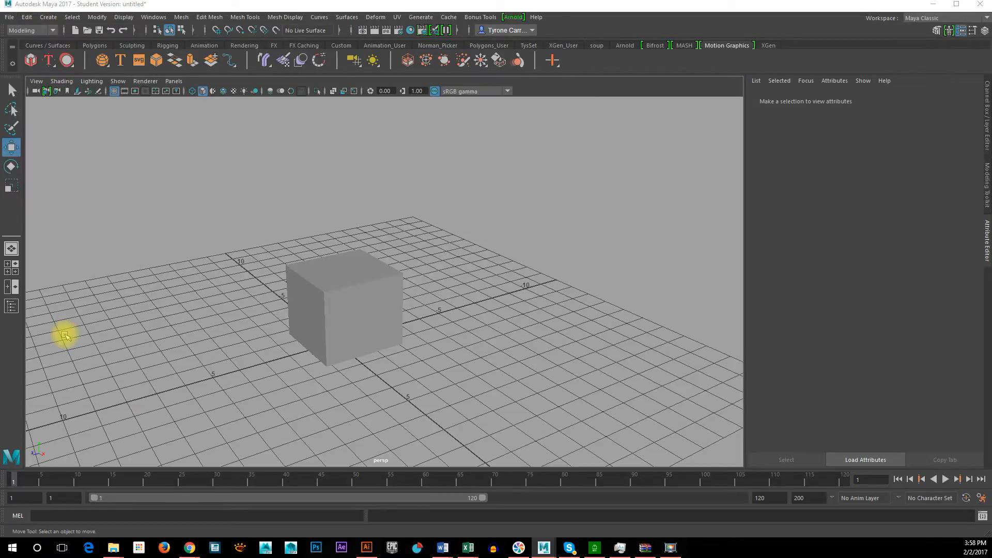
left_click_drag(656, 197, 477, 89)
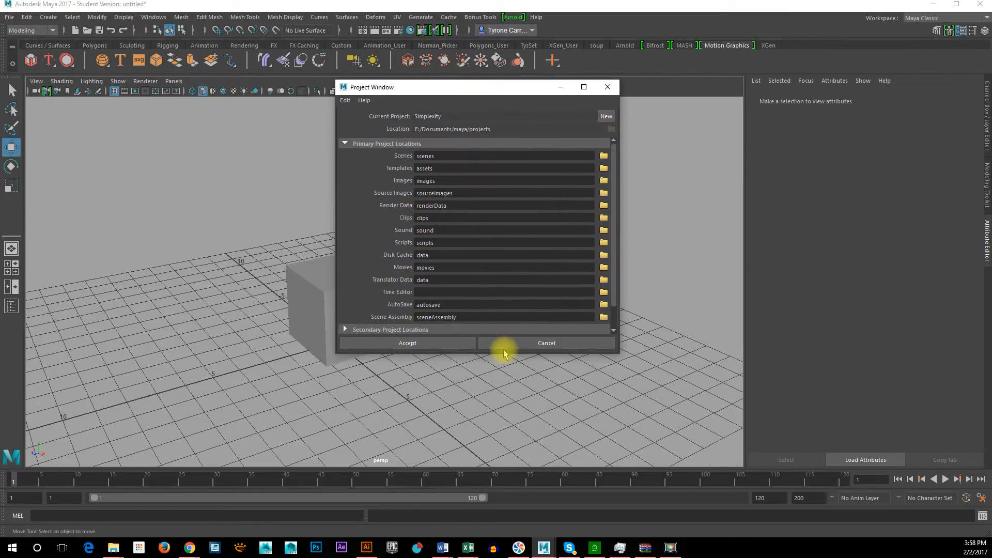
left_click_drag(504, 353, 493, 438)
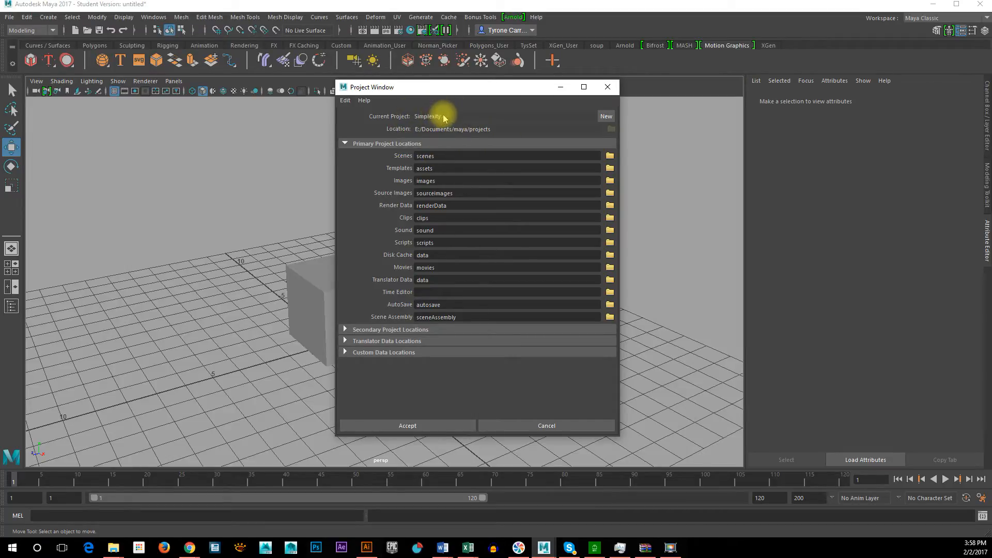
left_click(604, 117)
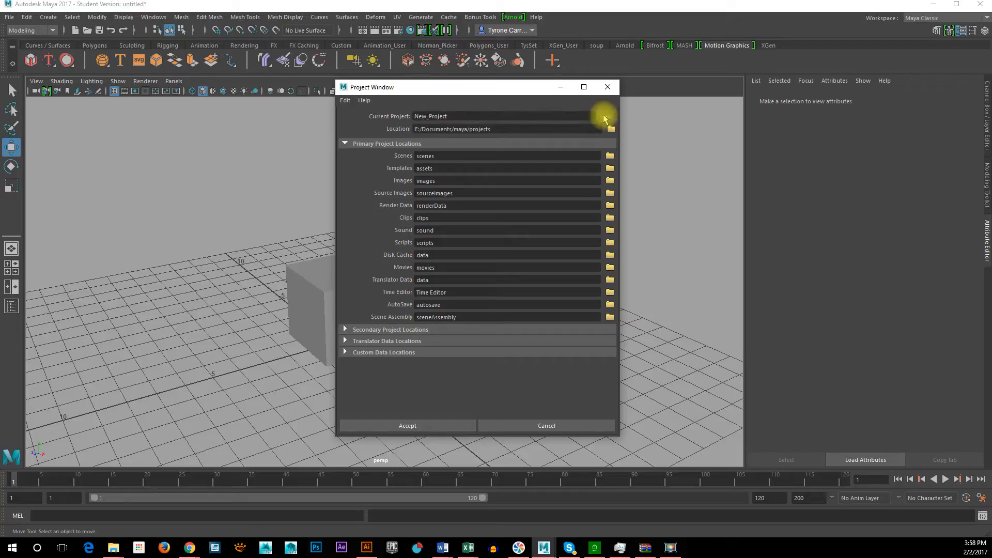
Step: Name the new project Tys_Motion_Graphics, with underscores separating the words
double_click(455, 117)
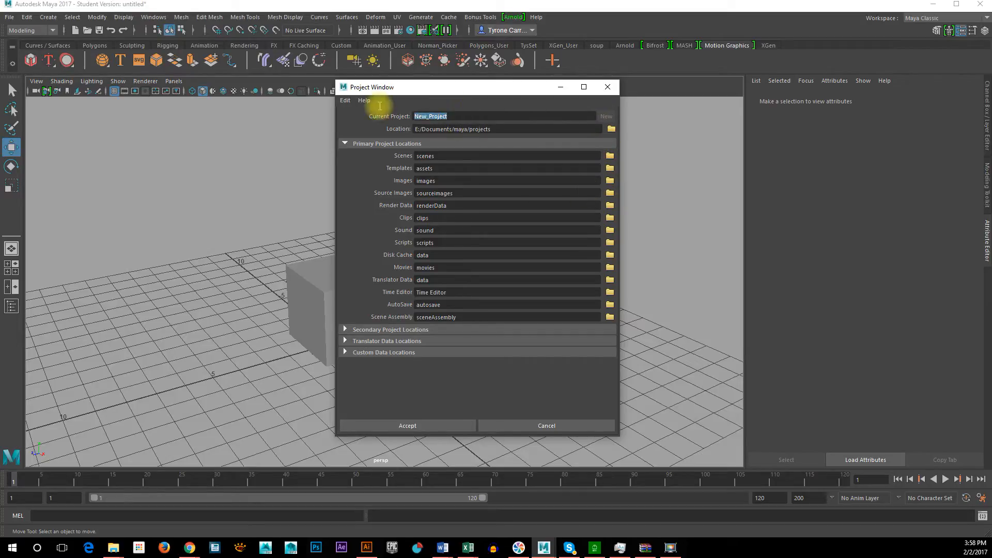
type("Ty")
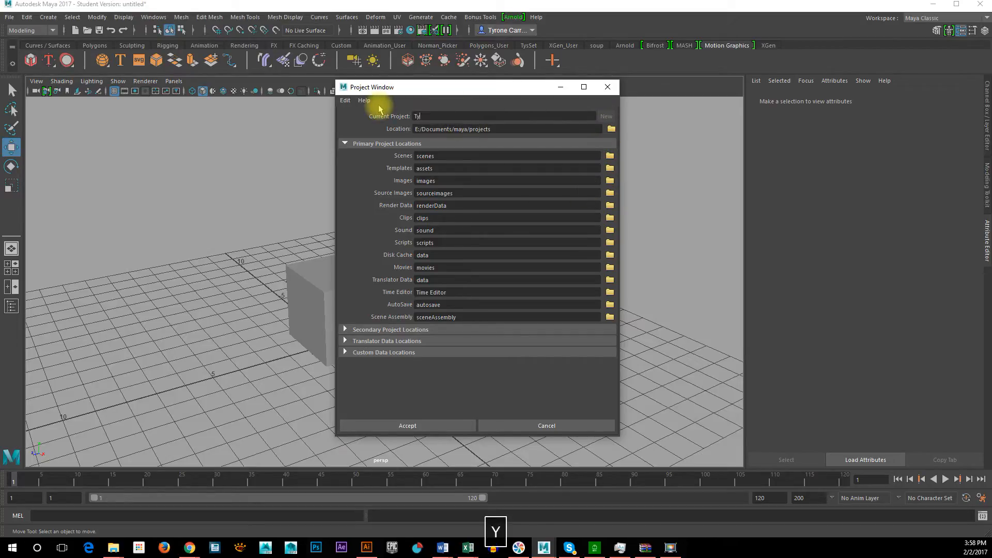
type("sMotionGraphics")
key("Left")
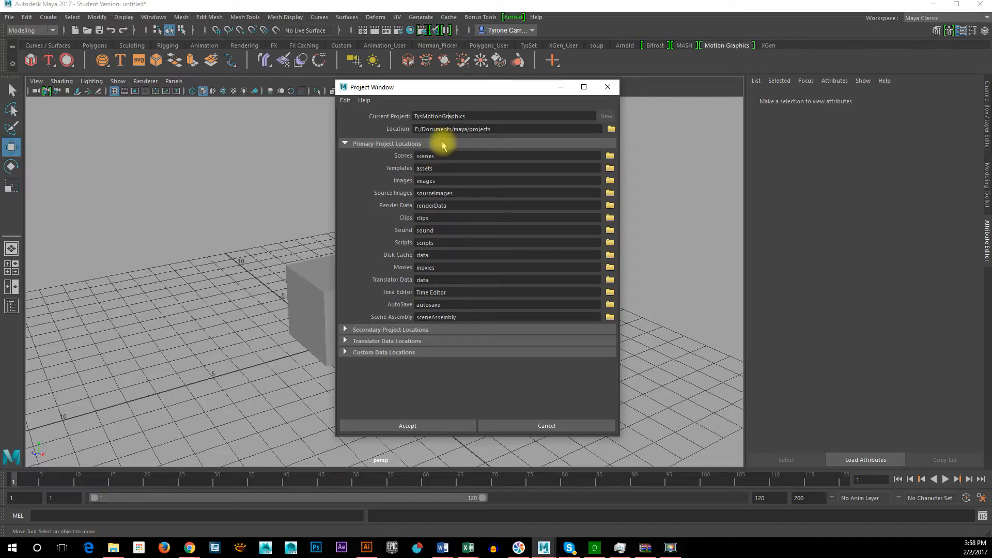
key("Left")
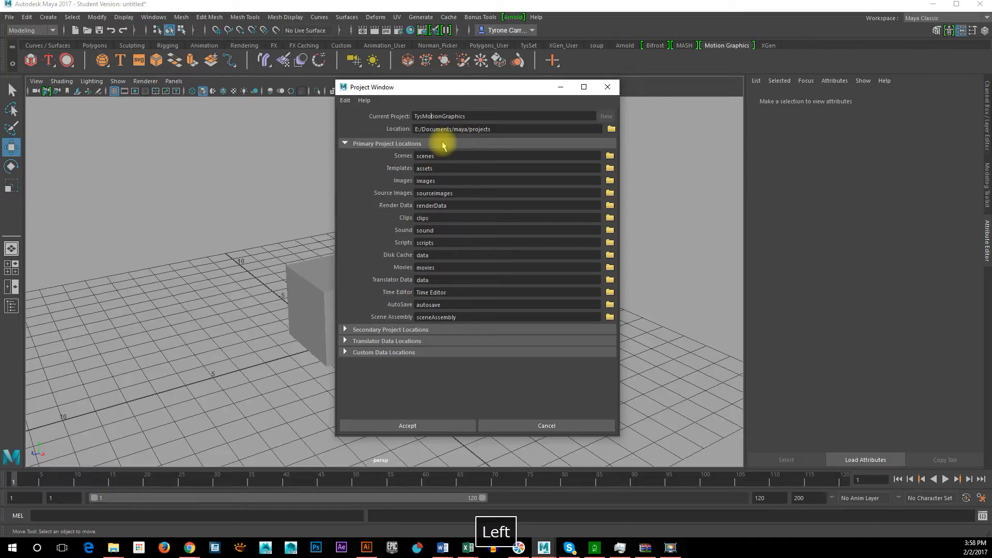
type("_")
key("Right")
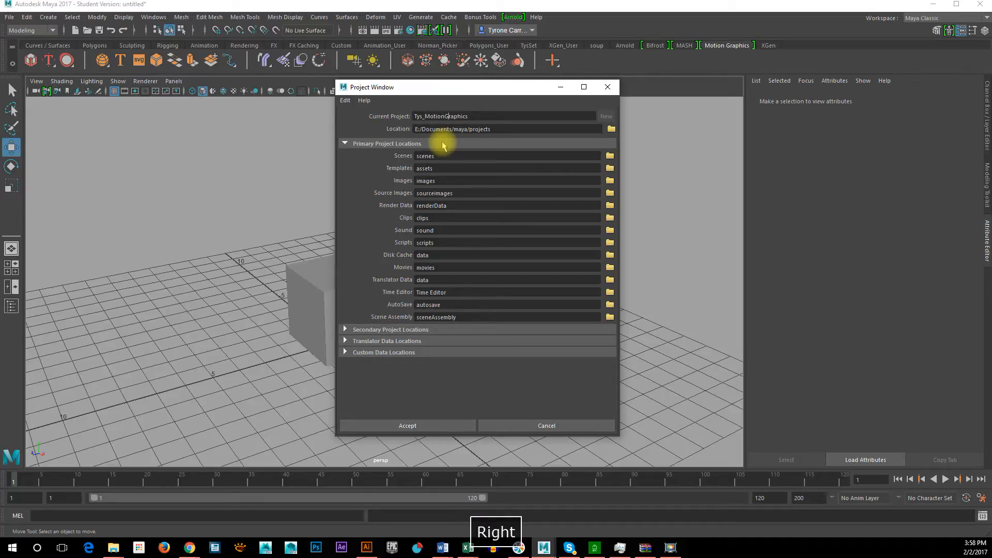
key("Left")
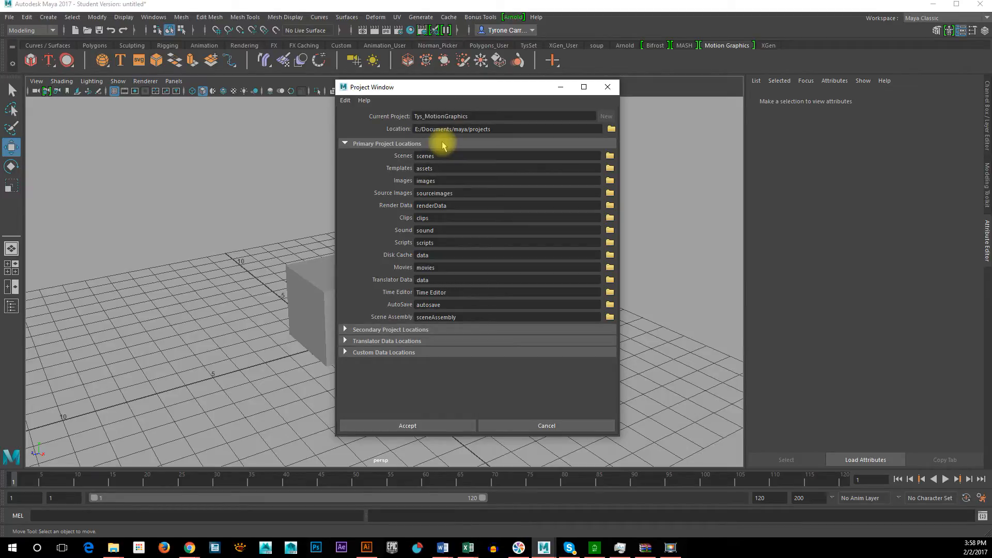
type("_")
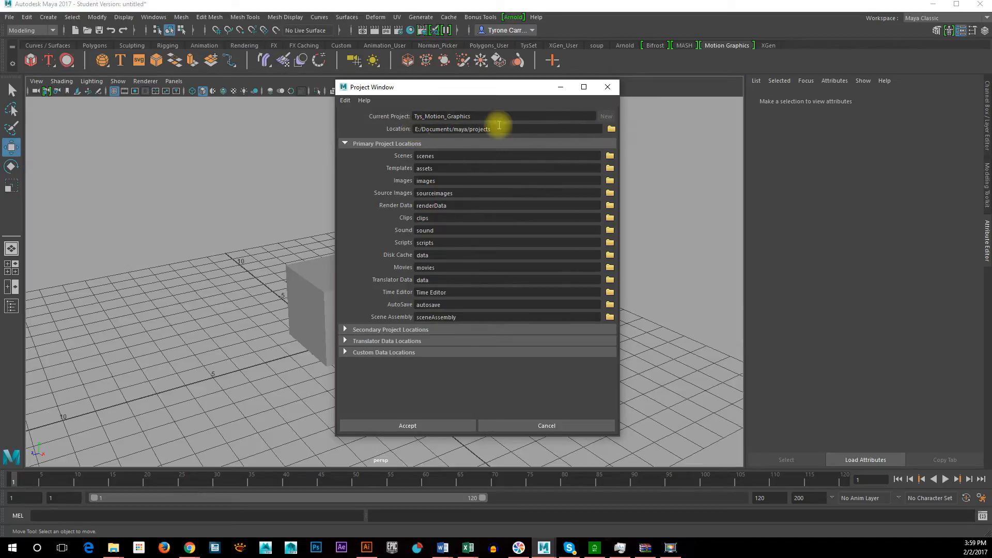
Step: Choose E:\Documents\maya\projects as the new project's location and accept the project settings to create its folders
left_click(613, 129)
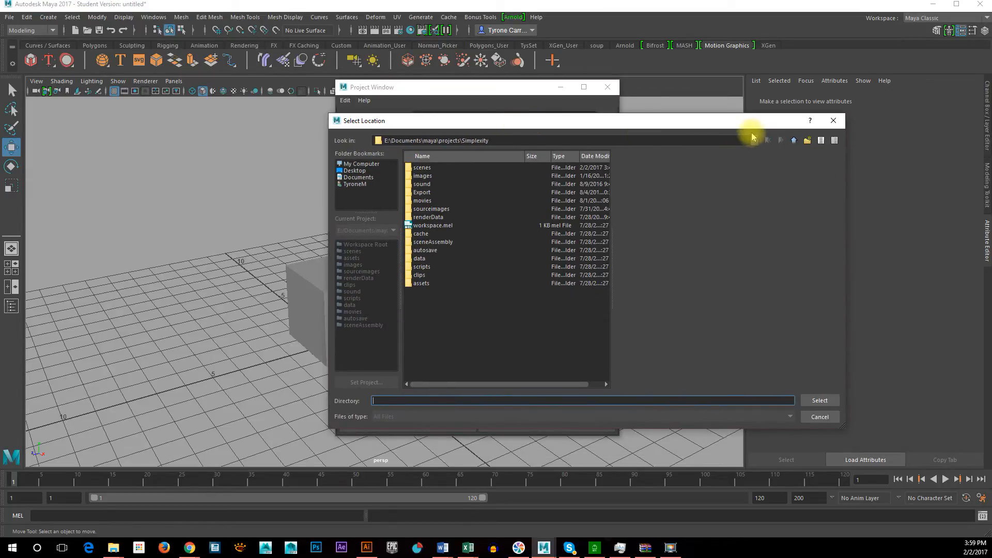
left_click(792, 141)
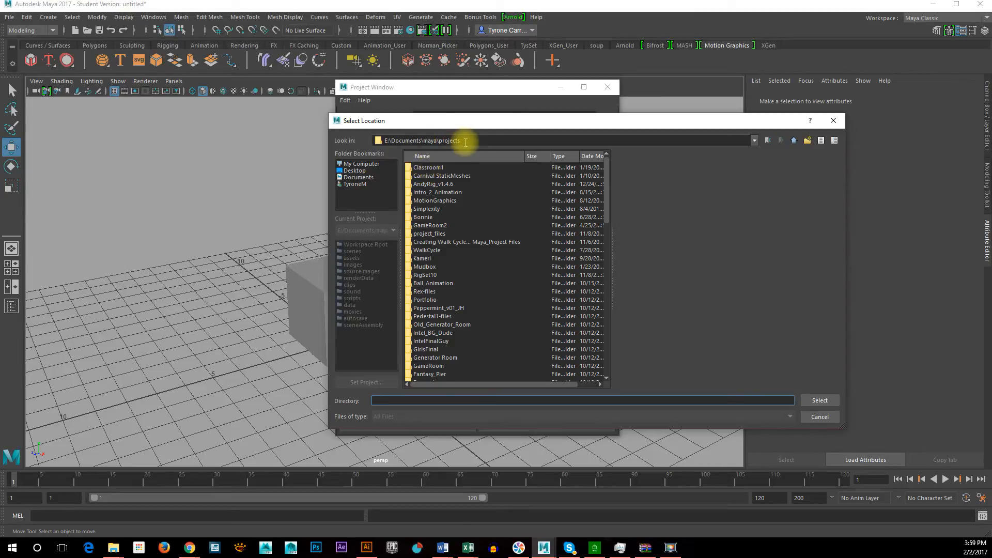
left_click(820, 401)
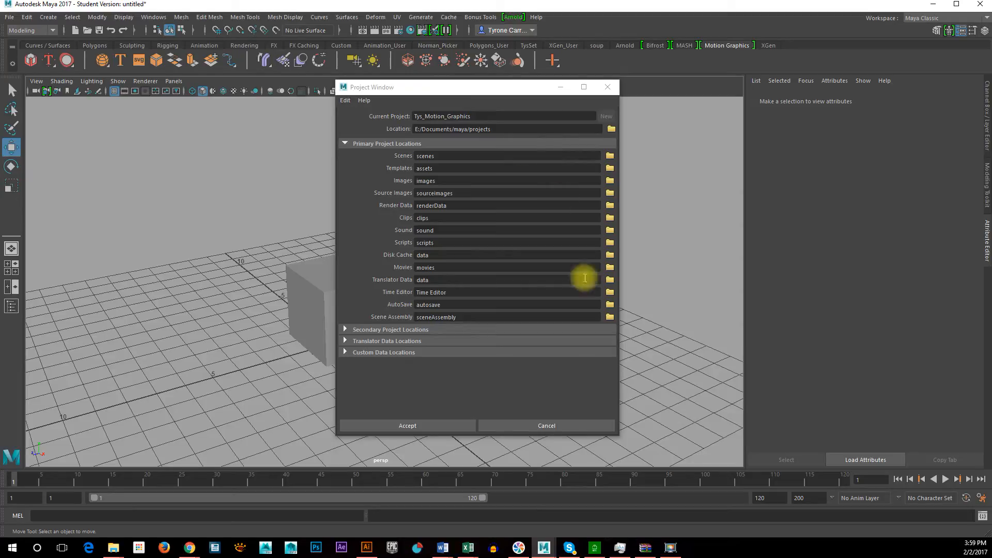
left_click(416, 426)
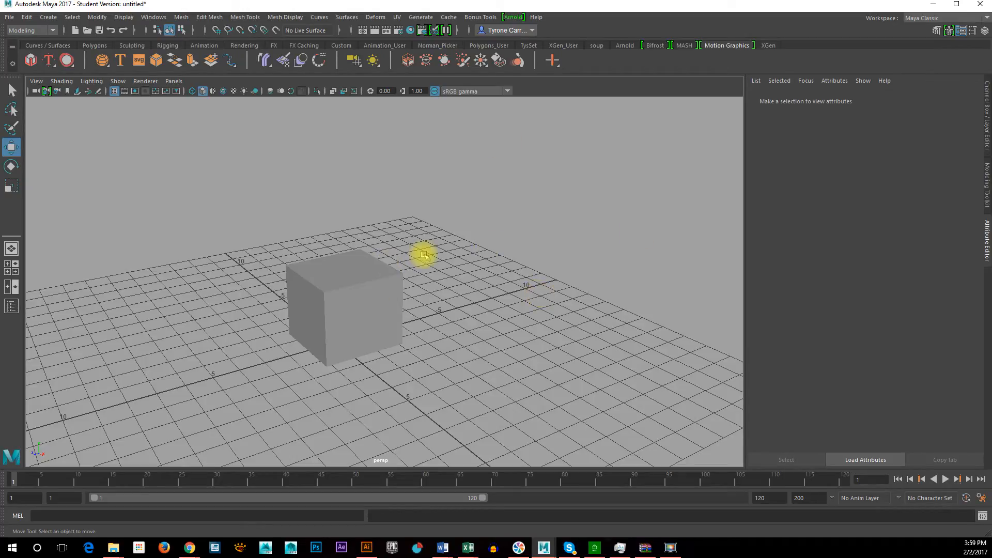
left_click(10, 18)
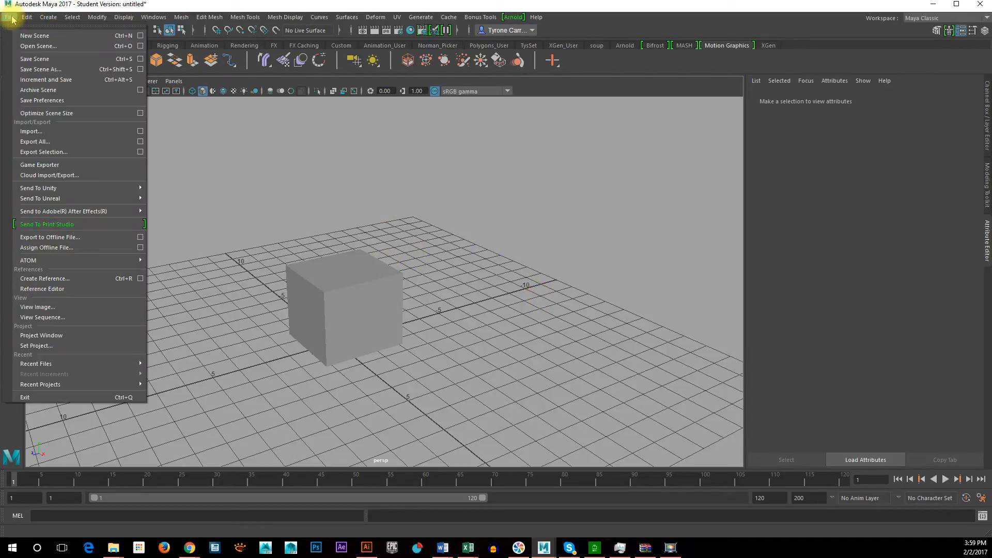
left_click(23, 61)
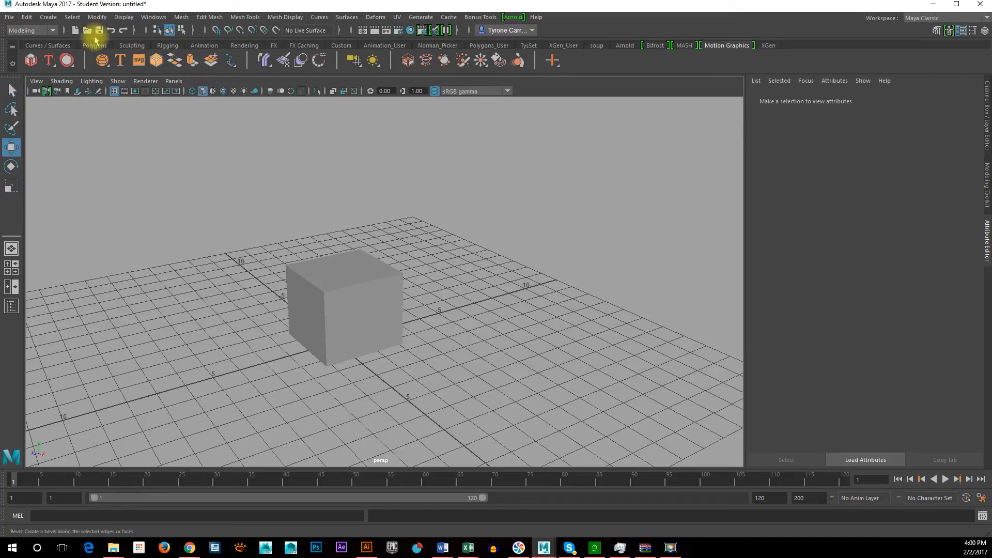
left_click(9, 17)
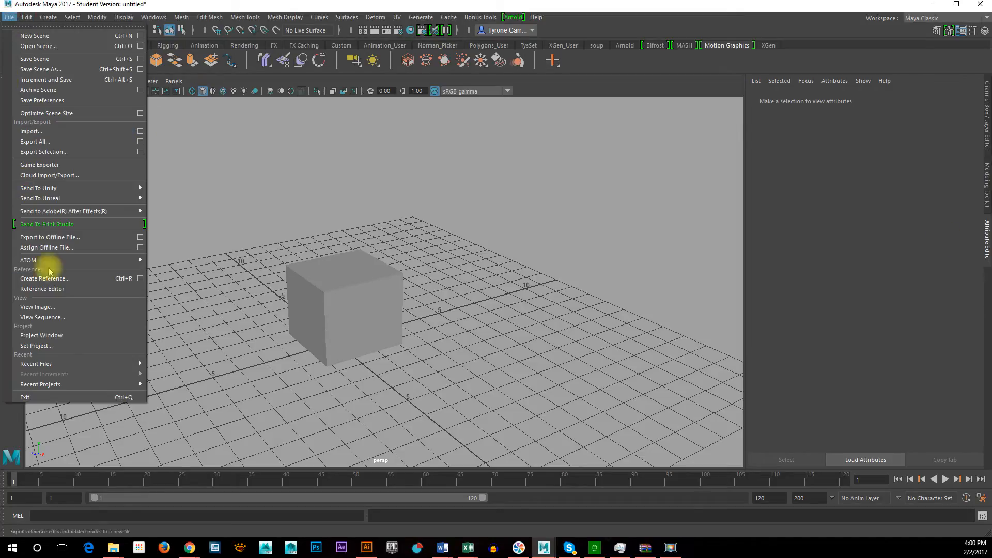
left_click(75, 345)
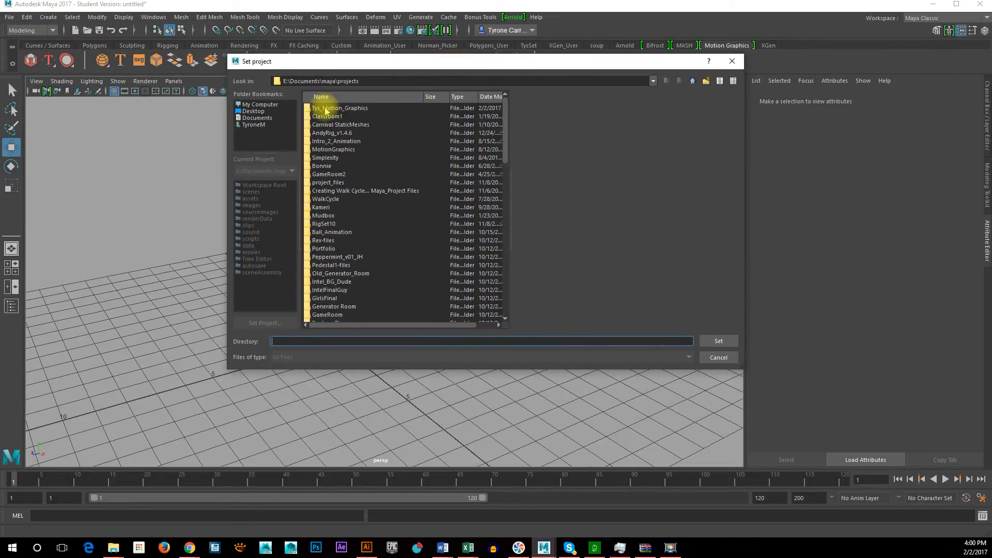
double_click(325, 109)
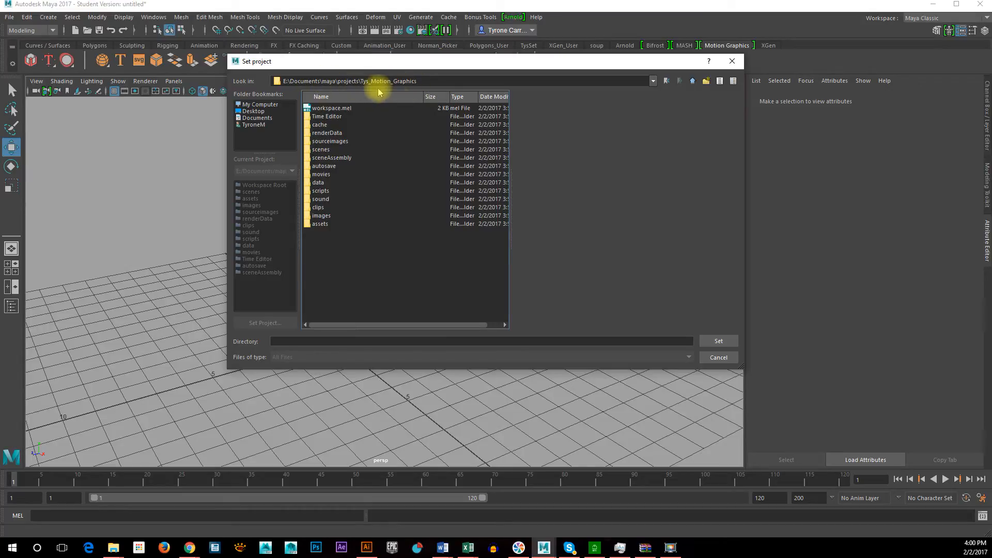
left_click(718, 357)
Step: Set the Tys_Motion_Graphics folder as the current project
left_click(9, 19)
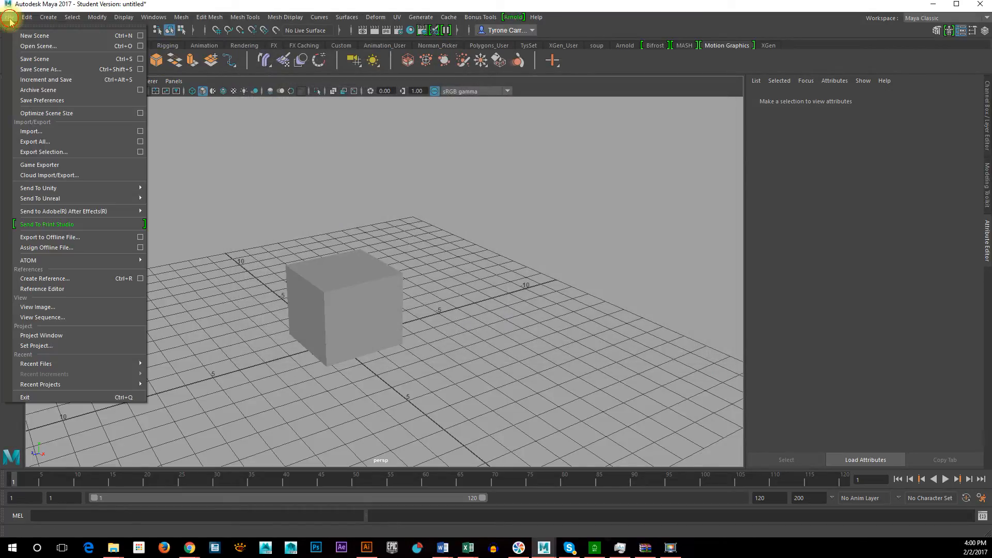
left_click(62, 346)
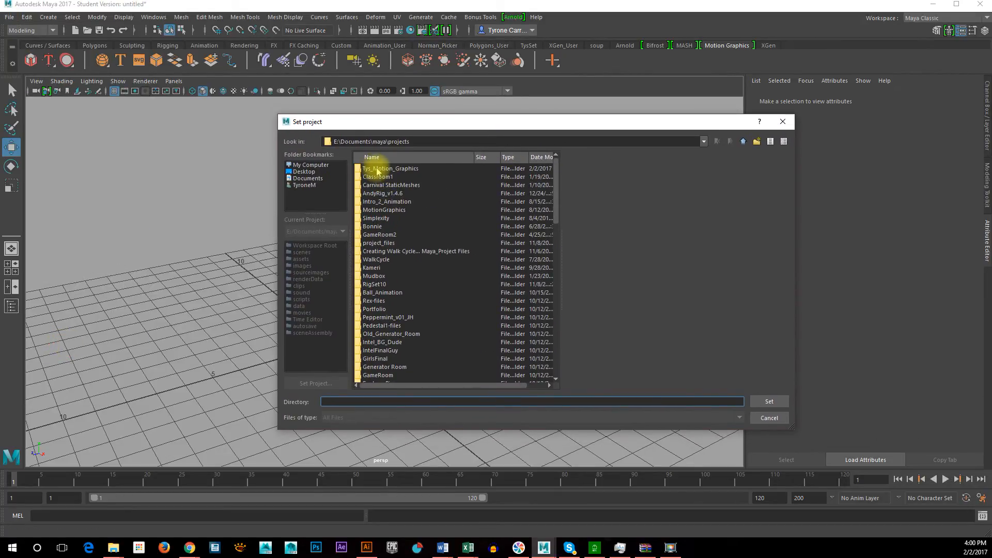
left_click(376, 171)
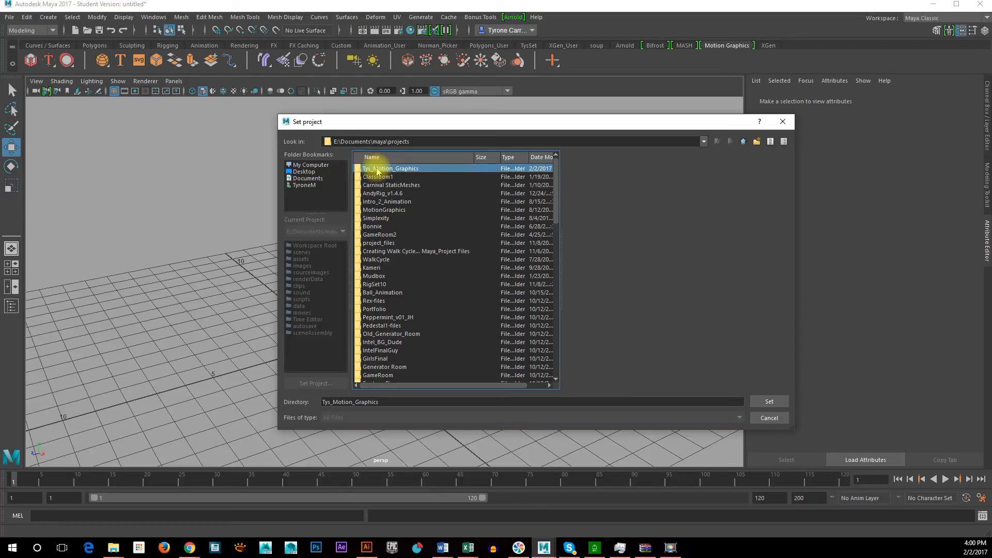
double_click(377, 170)
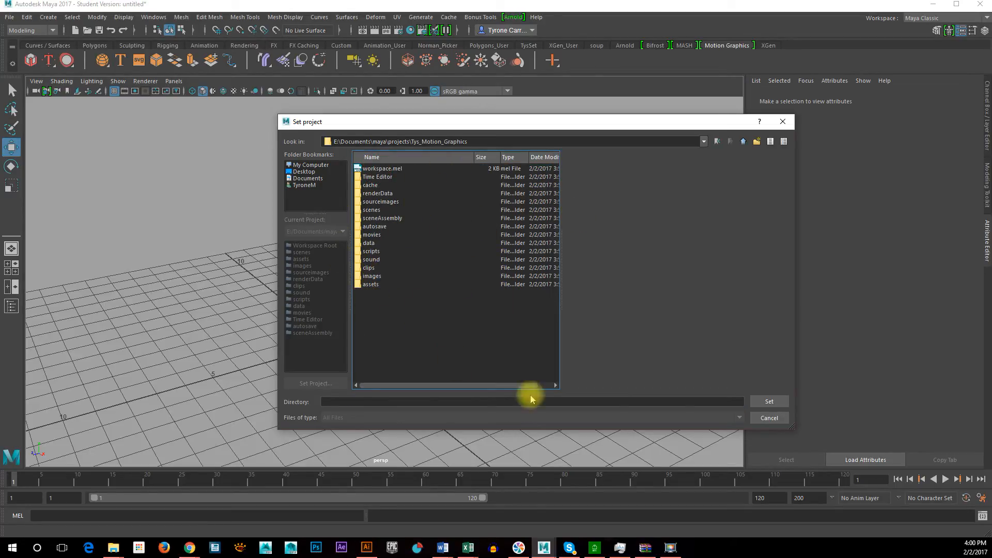
left_click(769, 402)
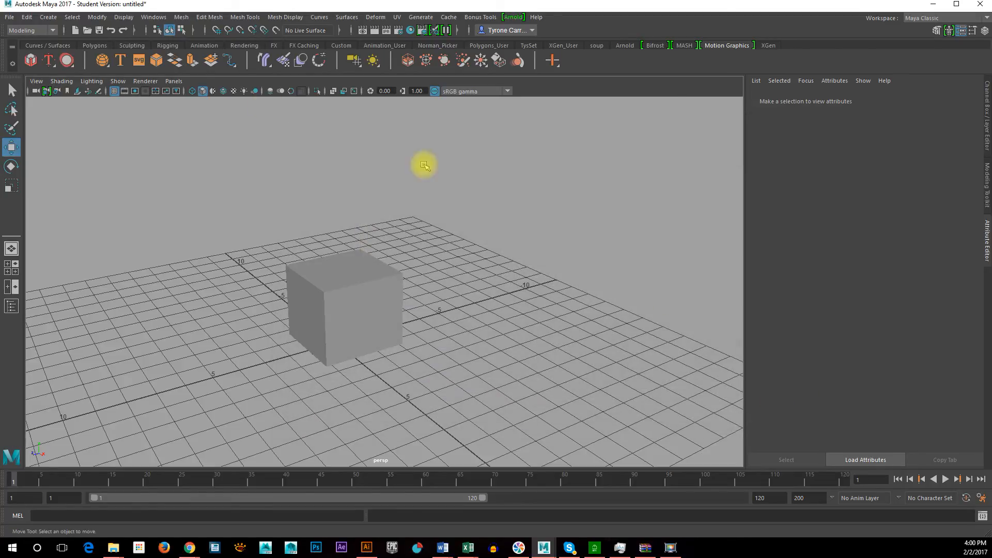
Step: Save the cube scene as a Maya ASCII file named TysMG1 in the project's scenes folder, accepting the student version notice
left_click(9, 17)
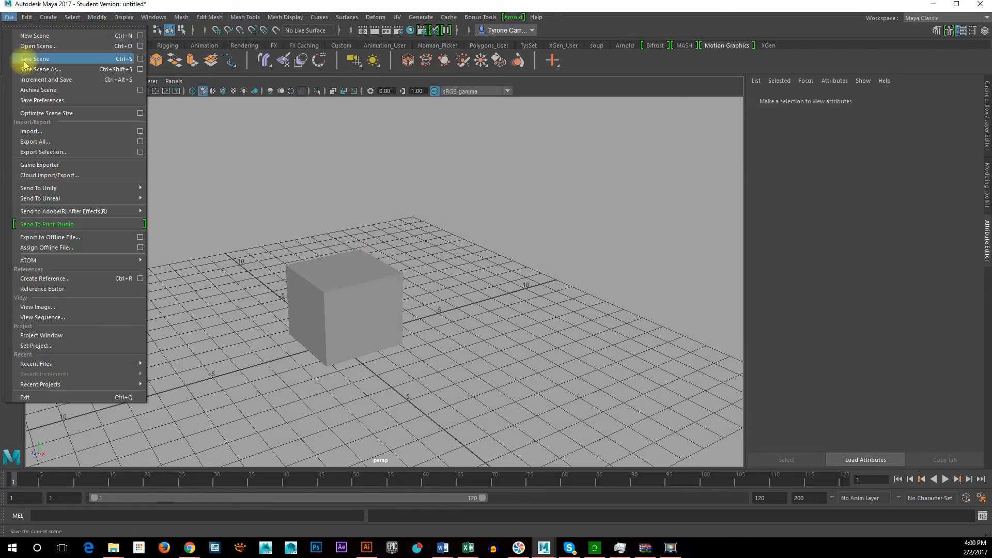
left_click(26, 59)
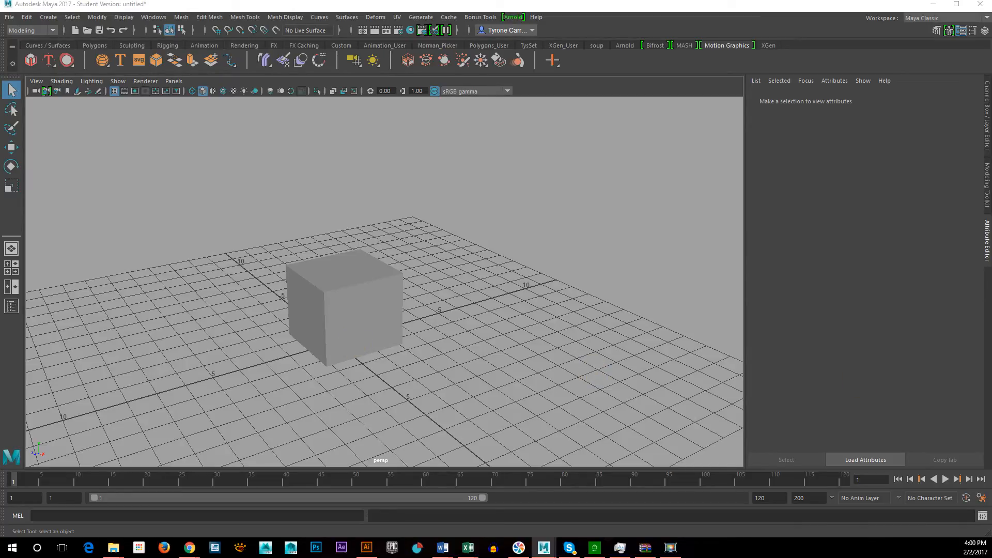
key("ctrl+shift+s")
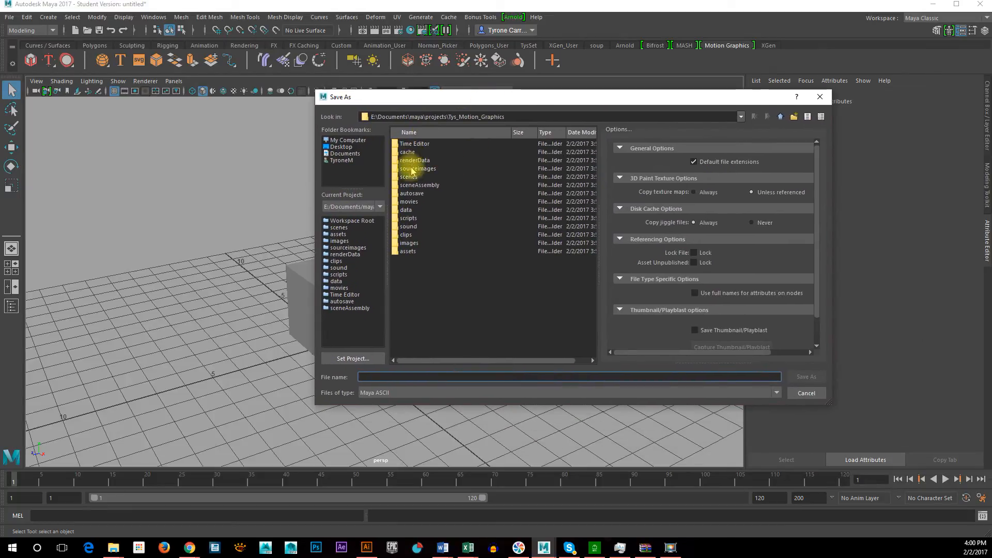
double_click(409, 176)
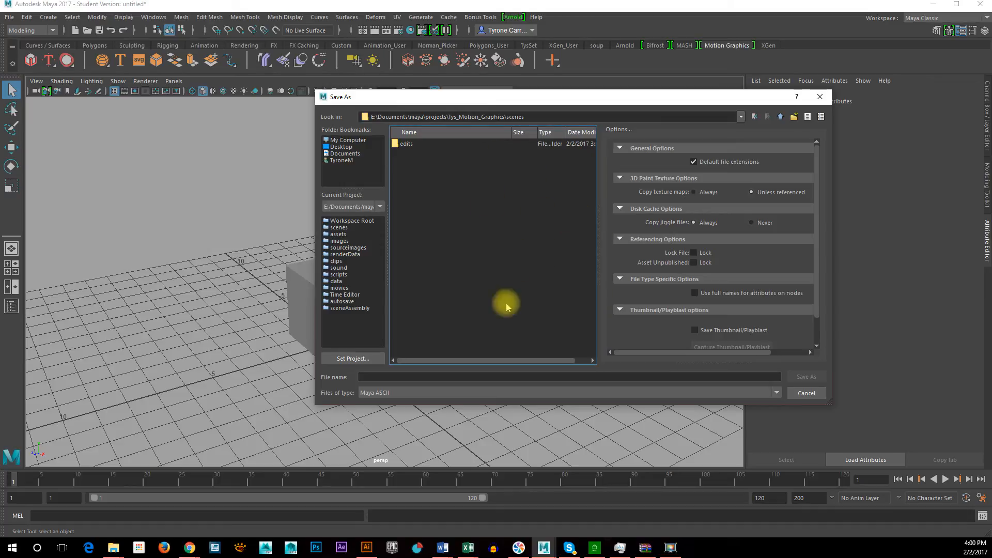
left_click(454, 394)
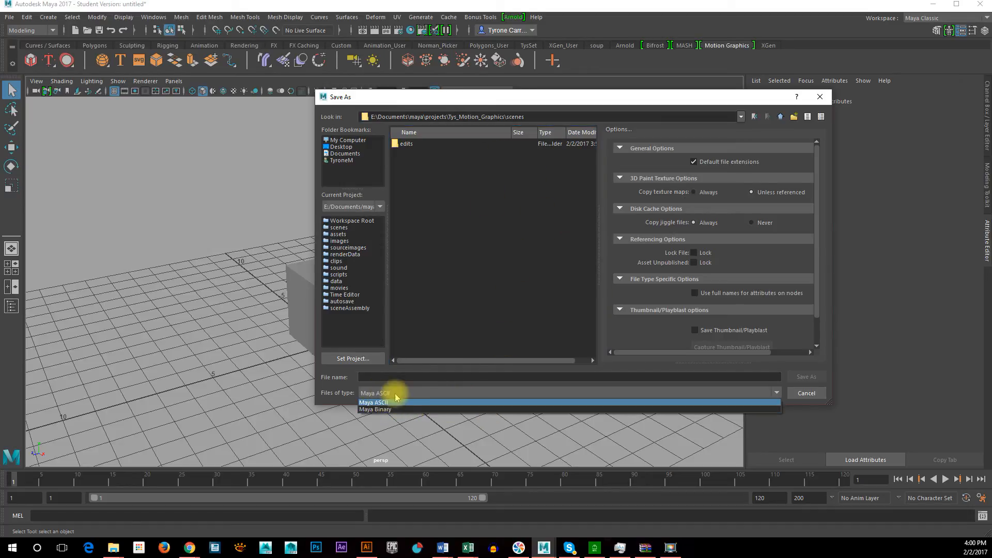
left_click(499, 296)
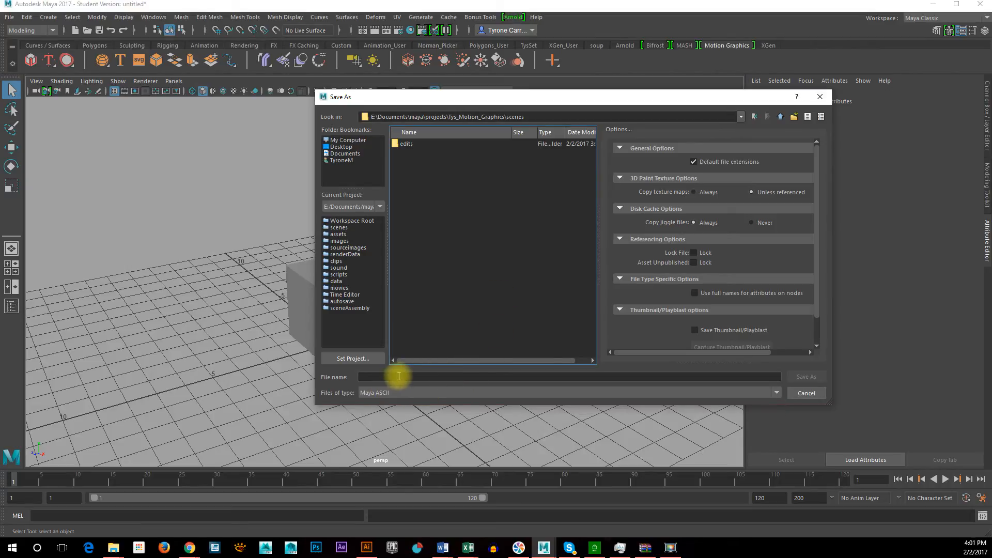
left_click(399, 377)
type("TysMG1")
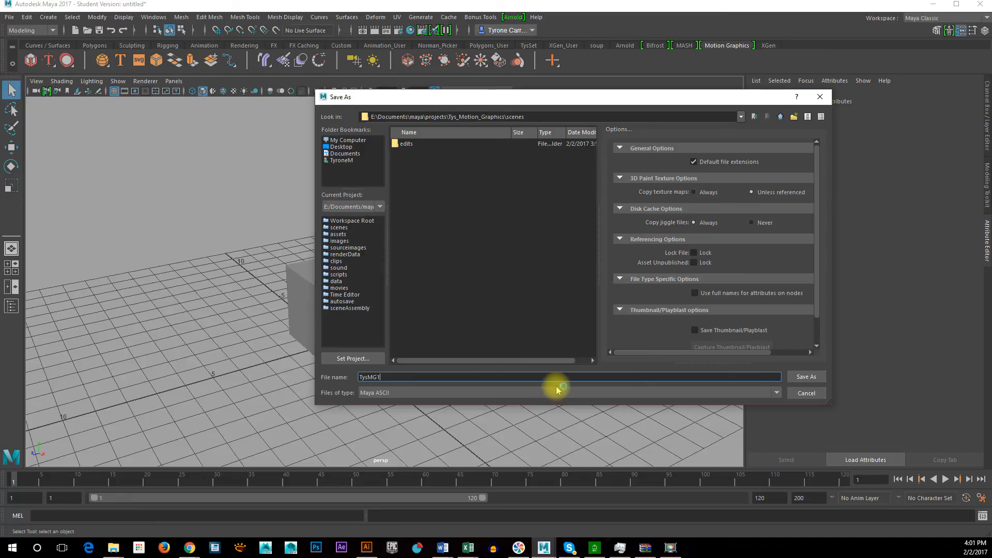
left_click(813, 378)
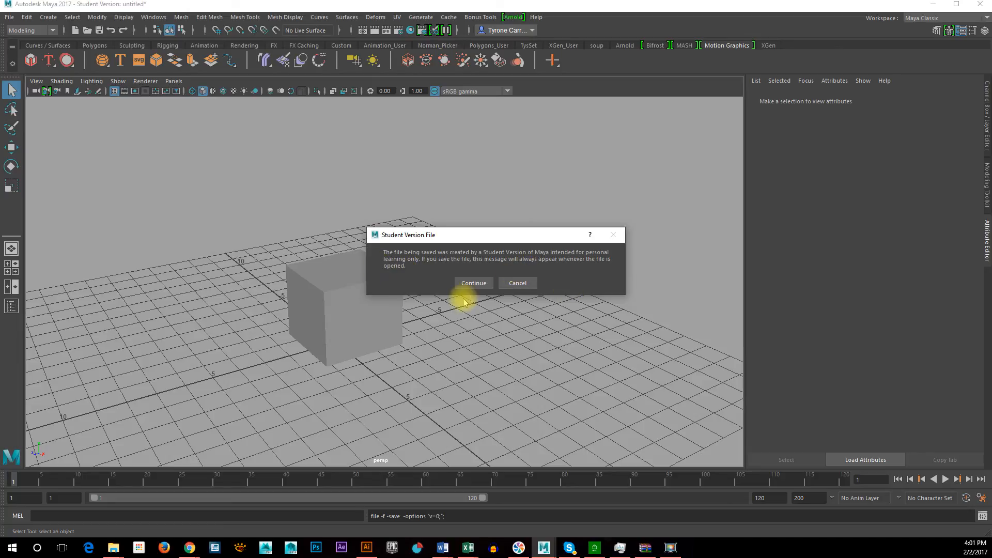
left_click(469, 283)
key("w")
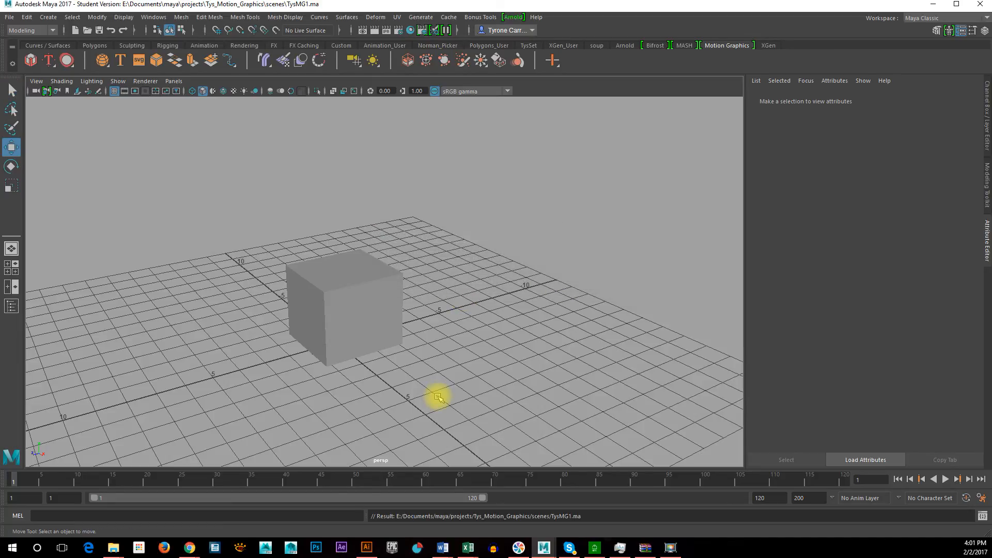